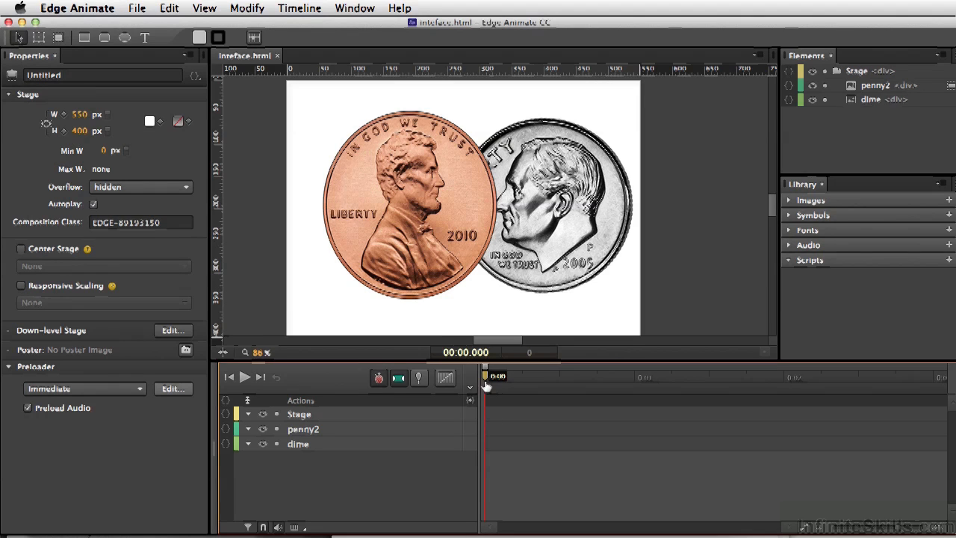
Move penny2 below dime in the Elements panel so the dime overlaps the penny
drag(484, 381, 418, 410)
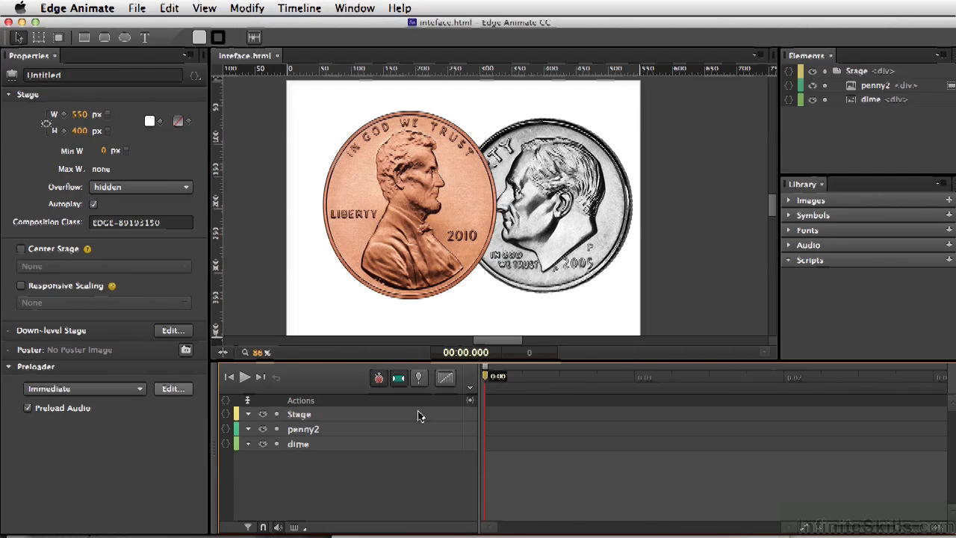
click(306, 431)
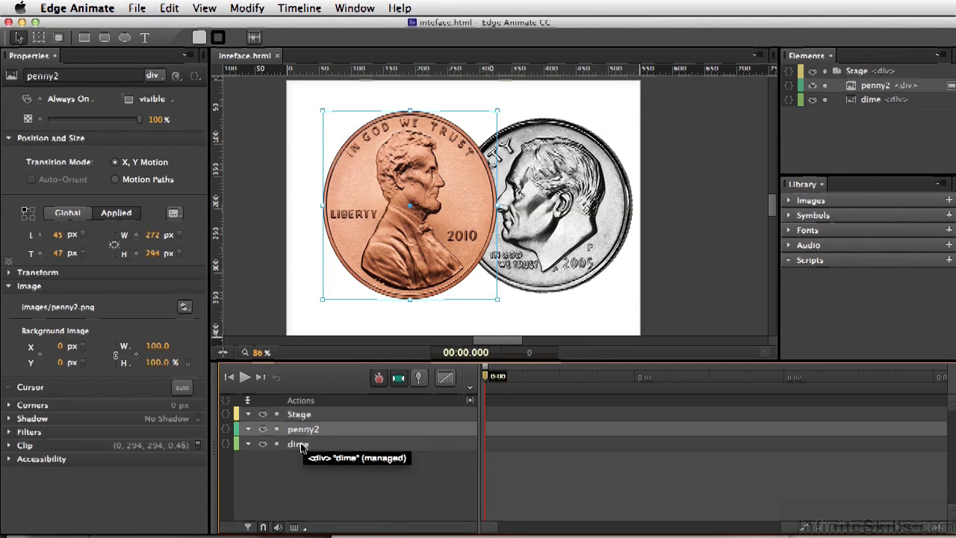
click(303, 442)
super+click(305, 443)
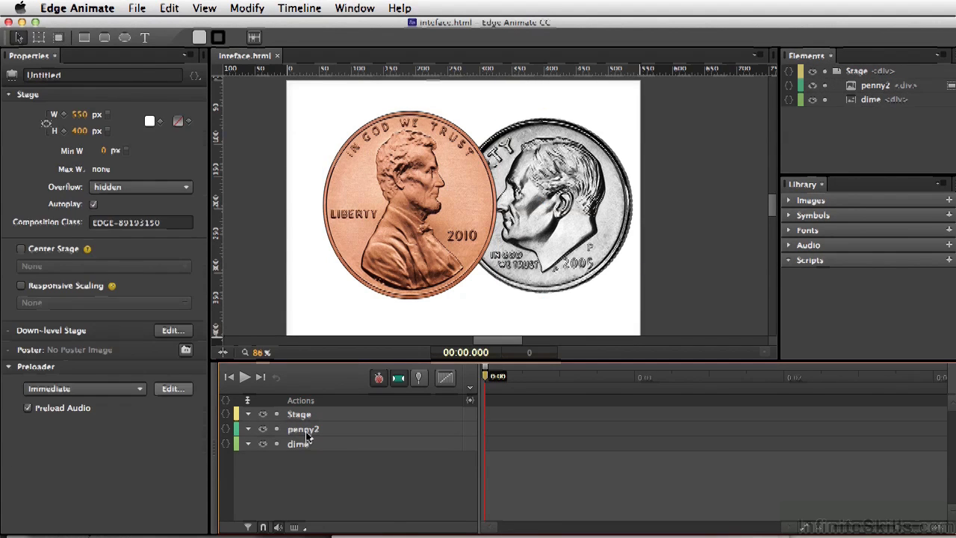
click(306, 432)
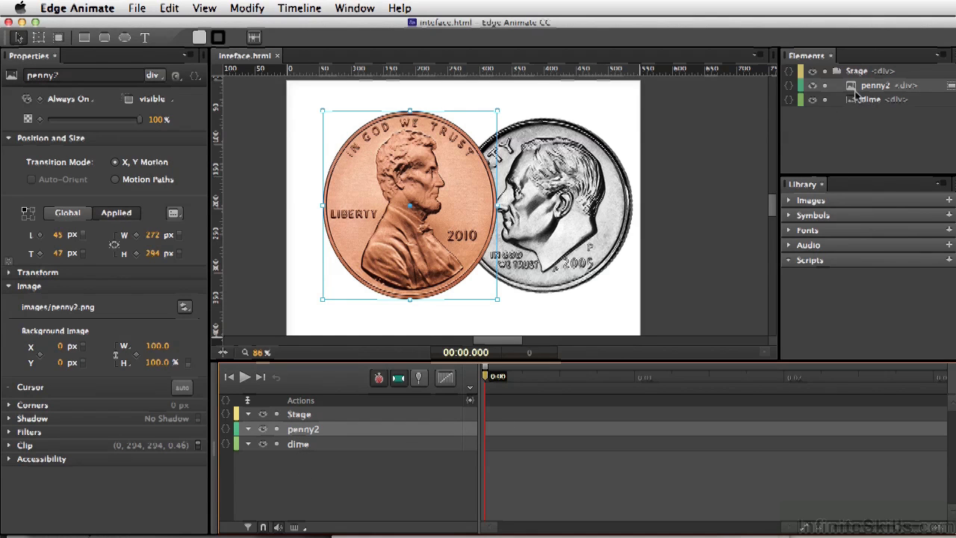
drag(854, 90, 849, 106)
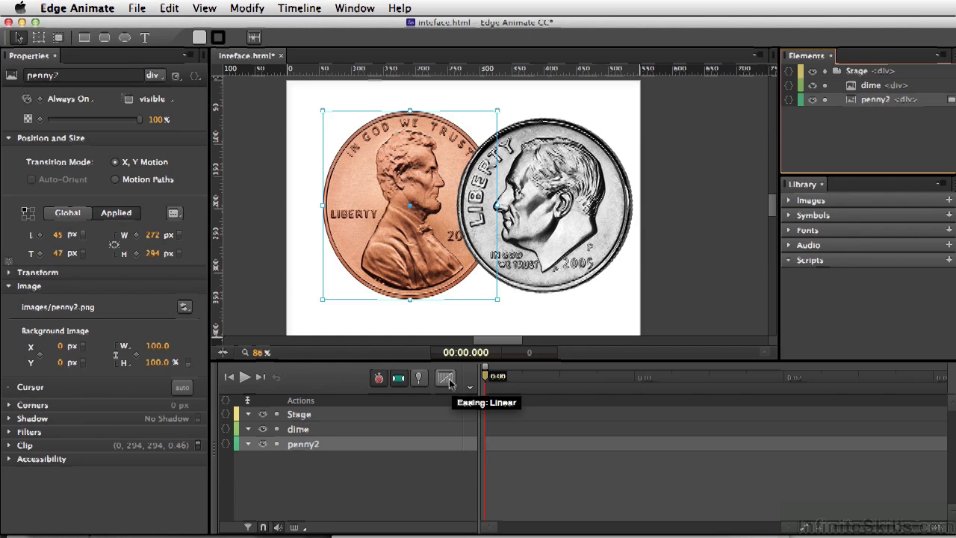
Switch the timeline's default easing from Linear to Ease Out Quad
click(446, 379)
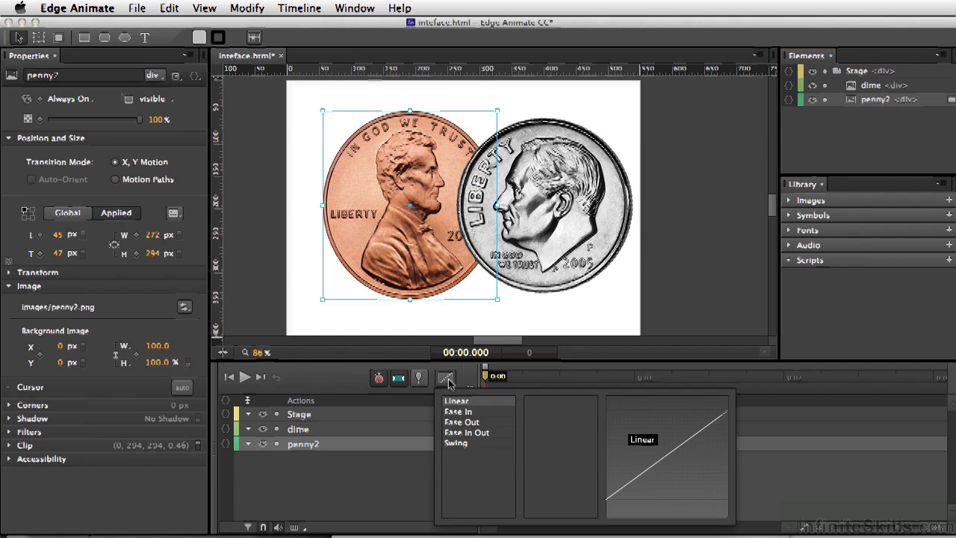
click(484, 422)
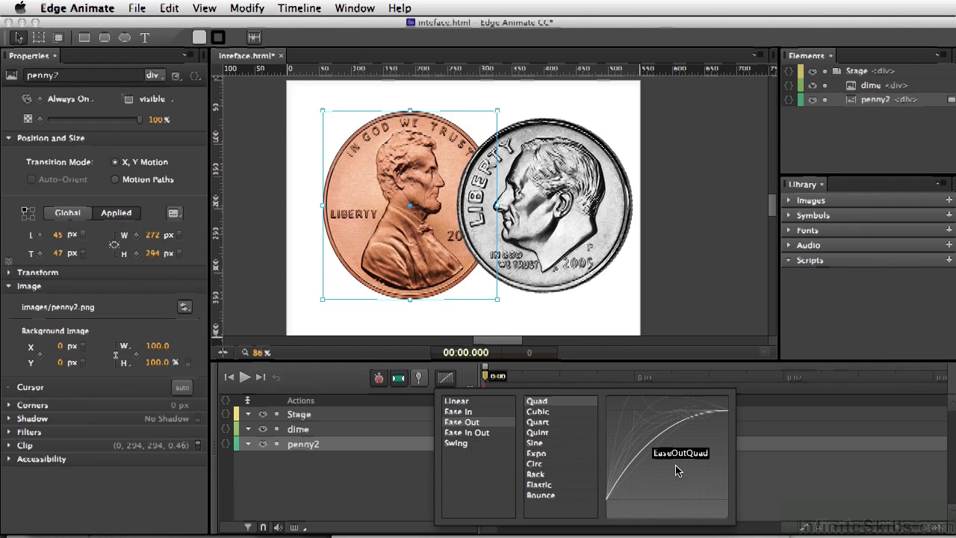
click(401, 476)
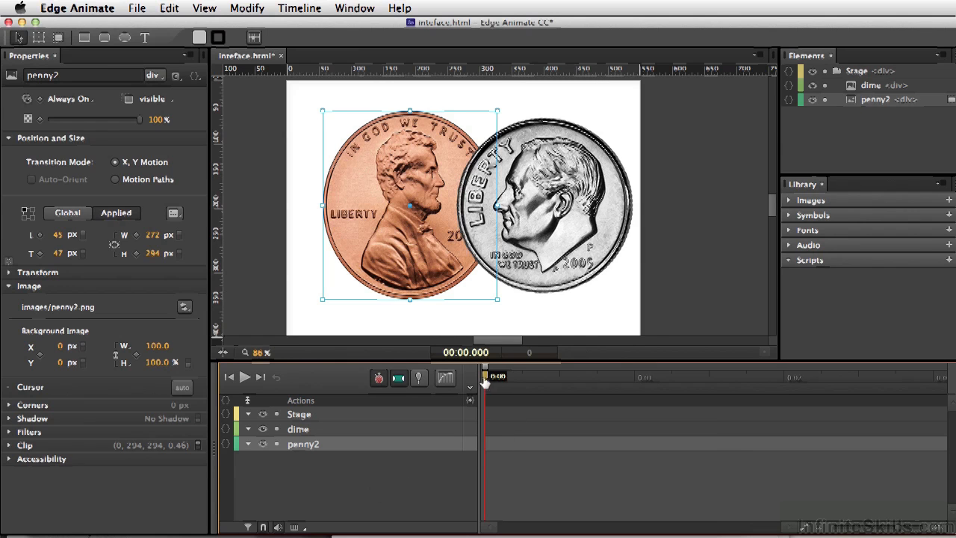
Undo a stray label at 0:01.250 and add a label named 'resume' at 0:01.500
drag(485, 378, 674, 392)
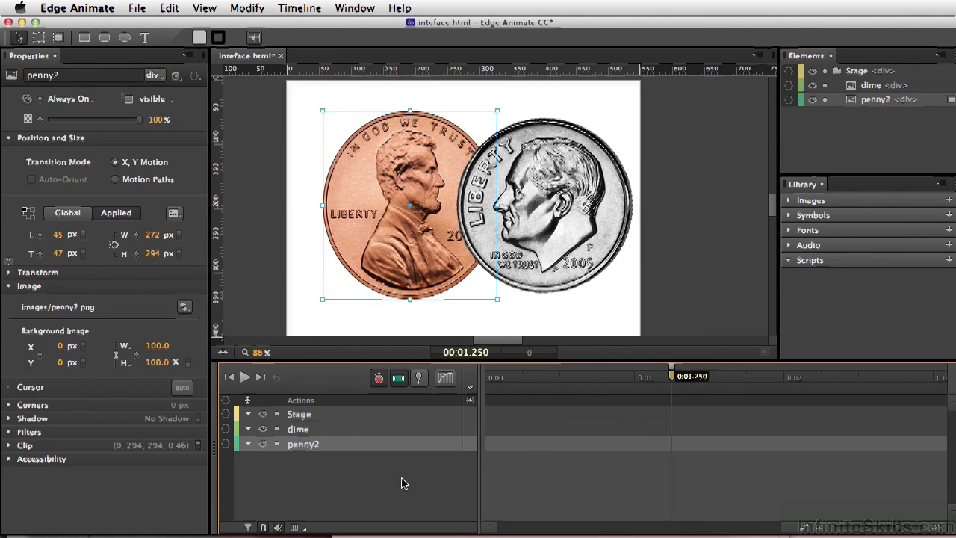
key(super+l)
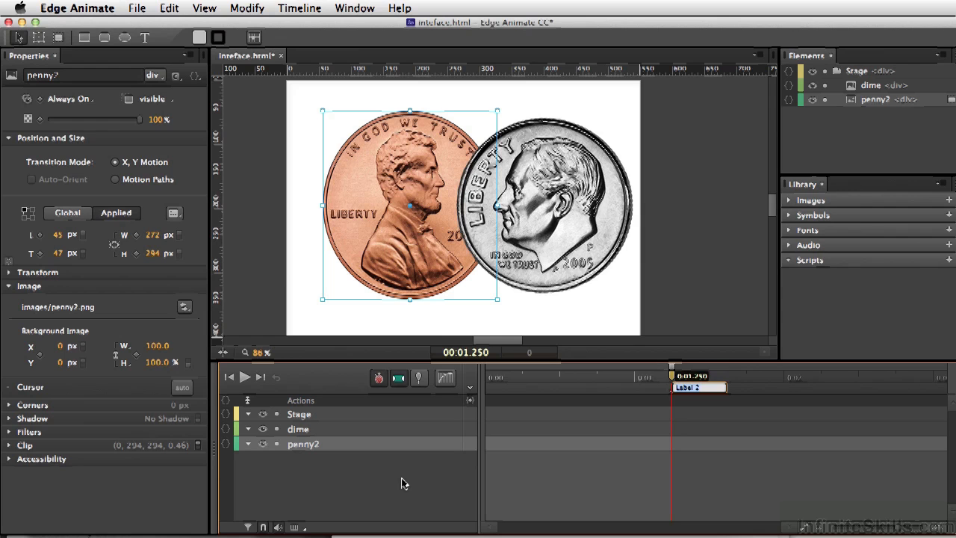
click(467, 491)
key(super+z)
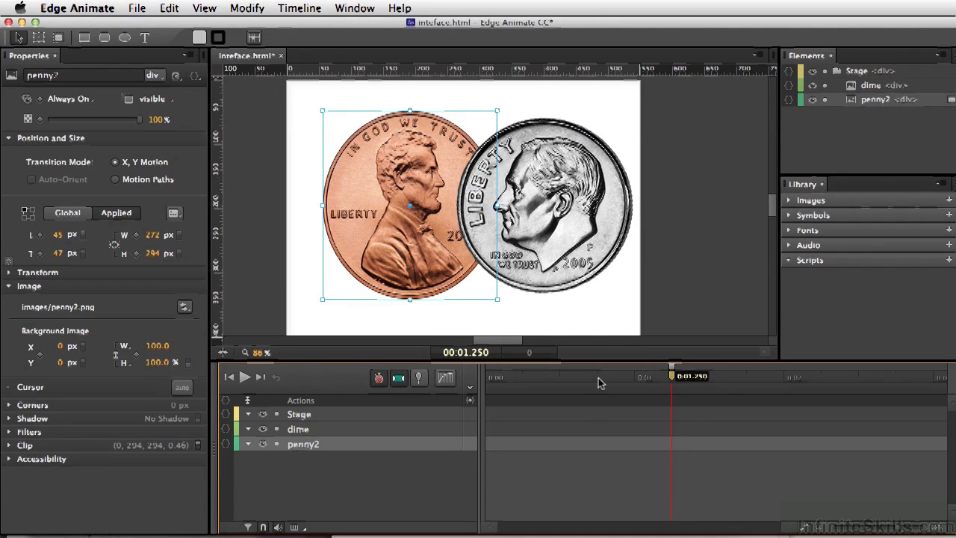
drag(671, 378, 710, 380)
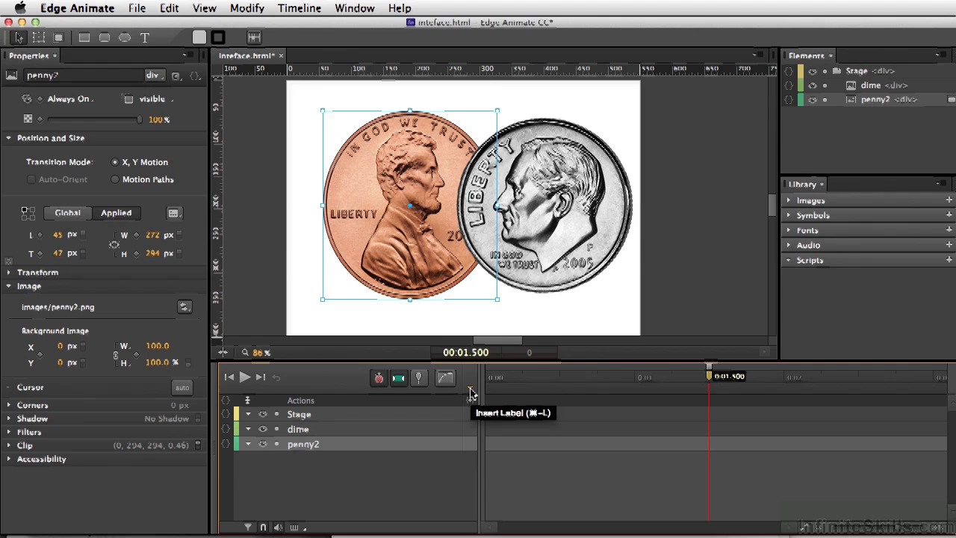
click(471, 394)
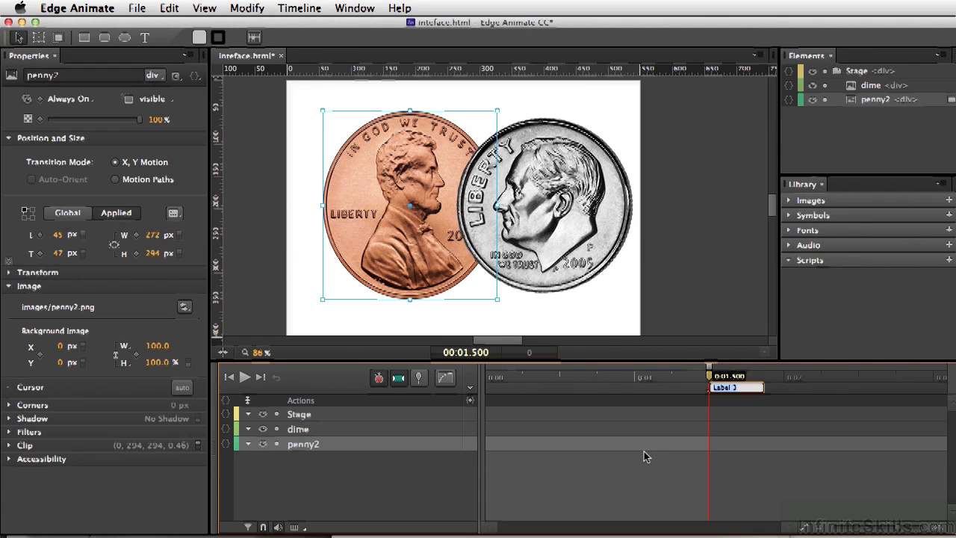
text(reaume)
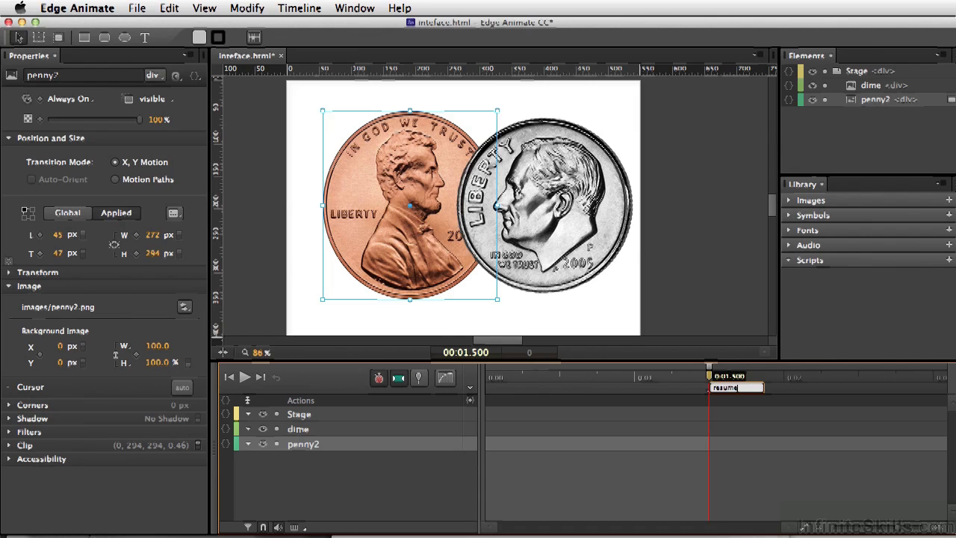
key(Return)
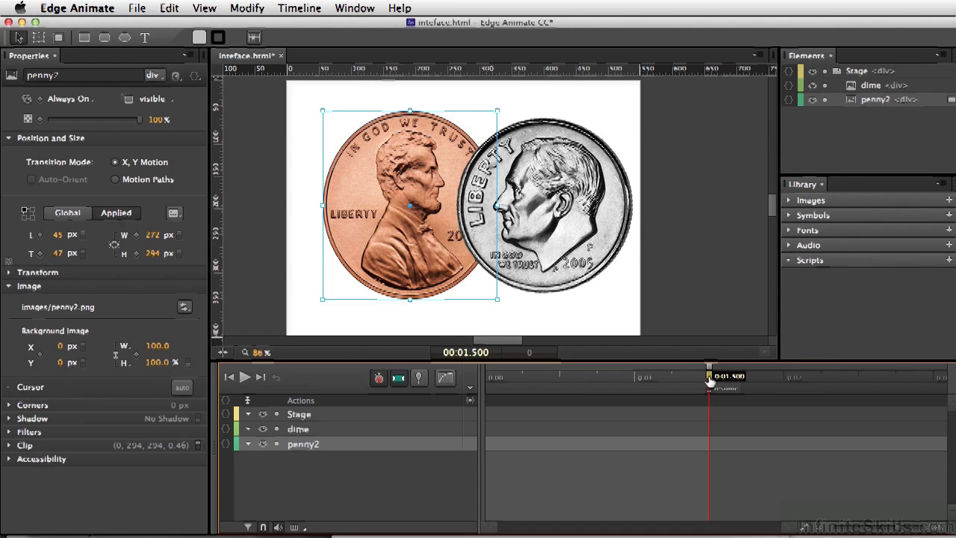
Add a trigger at 2000 ms containing sym.stop(); and align it with the 2-second playhead
drag(709, 375, 784, 380)
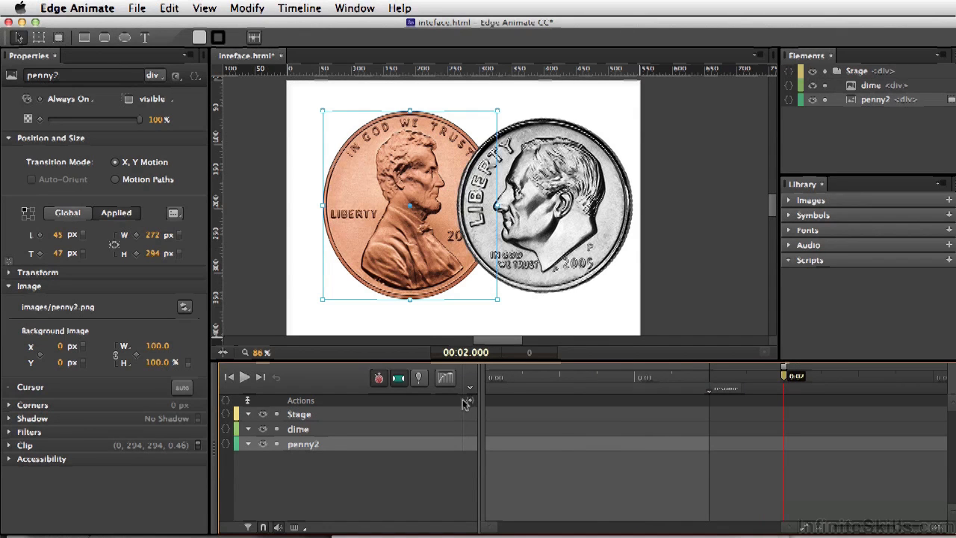
click(470, 404)
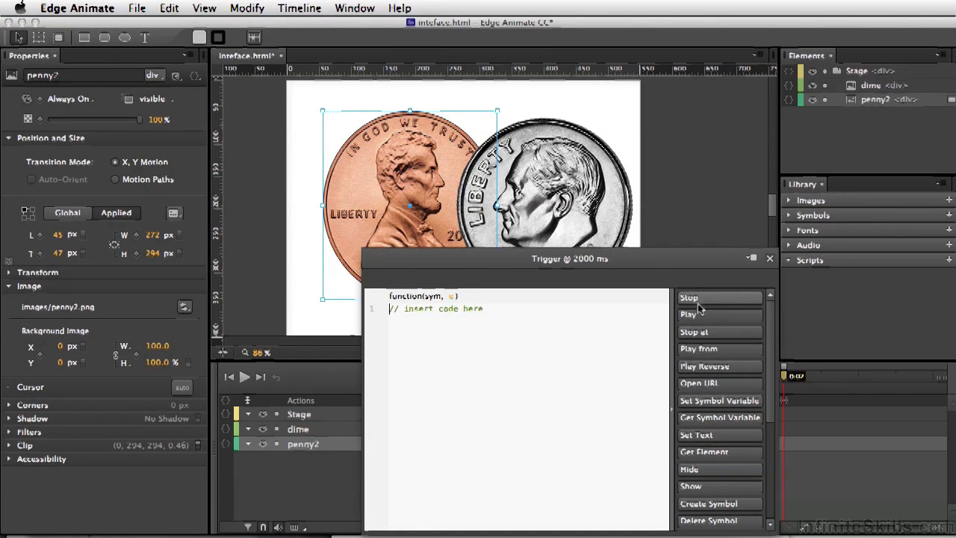
click(699, 301)
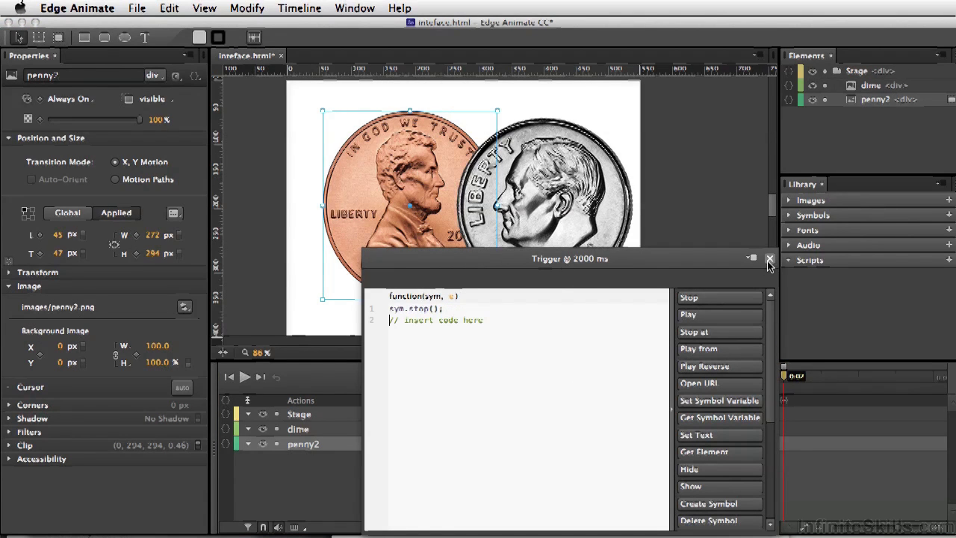
click(769, 260)
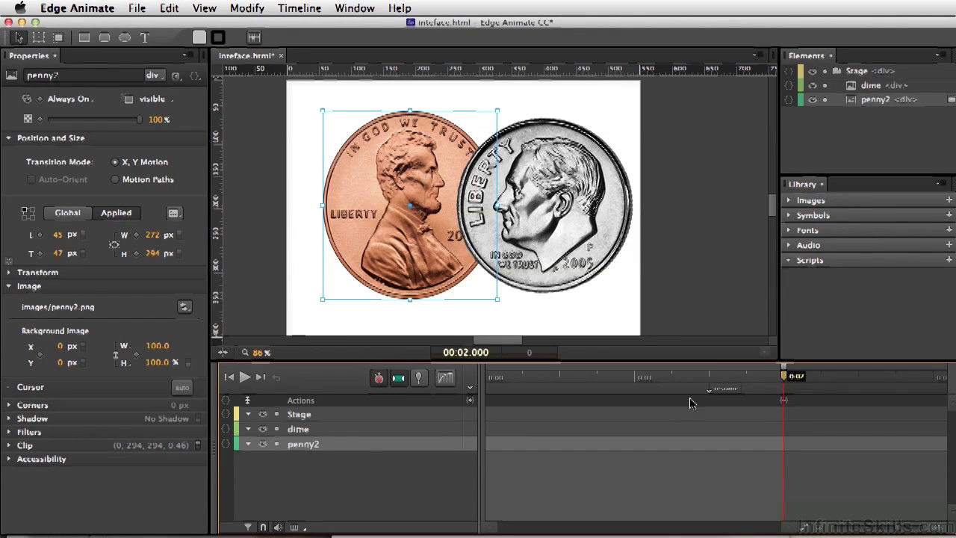
double_click(785, 399)
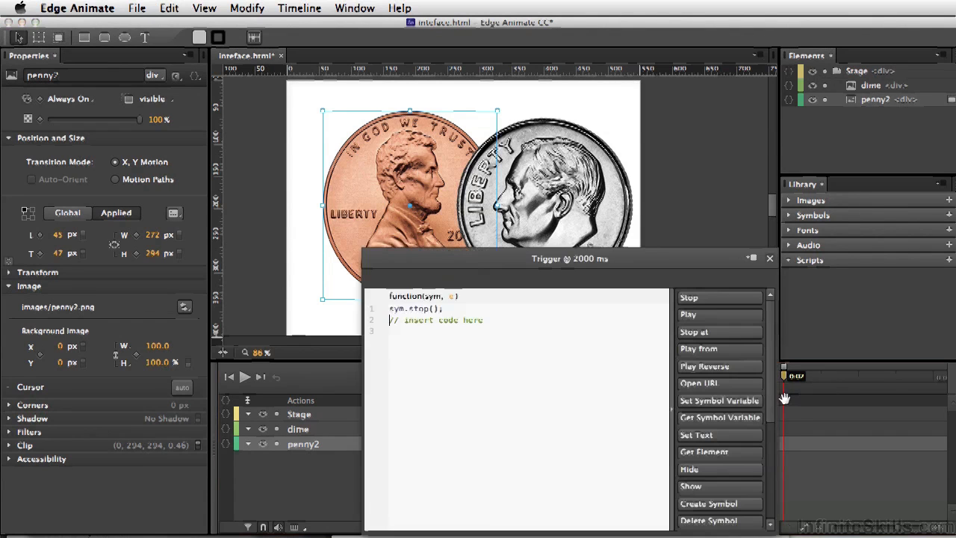
click(769, 258)
mouse_move(782, 402)
mouse_down()
mouse_move(572, 401)
mouse_move(782, 402)
mouse_up()
Give penny2 a click action running sym.stop("resume");
click(407, 482)
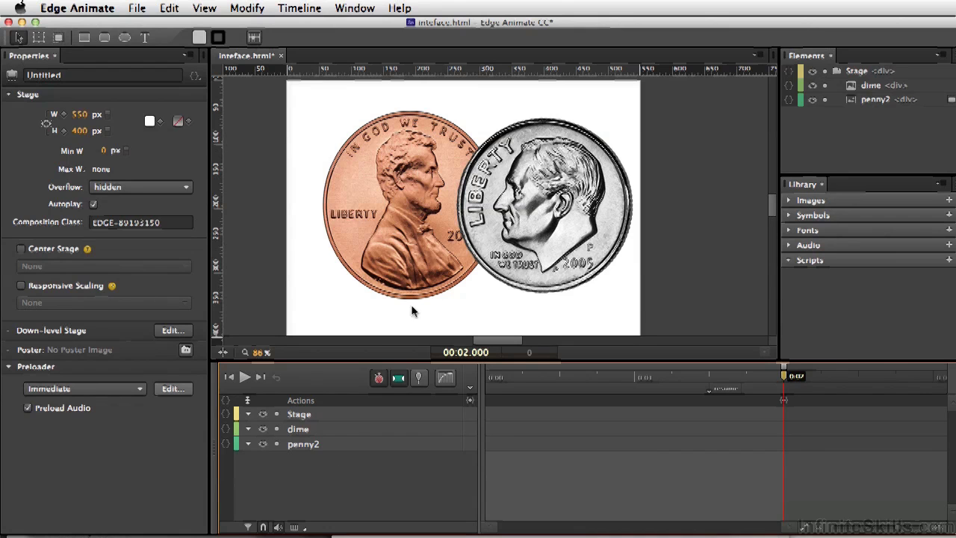
click(308, 446)
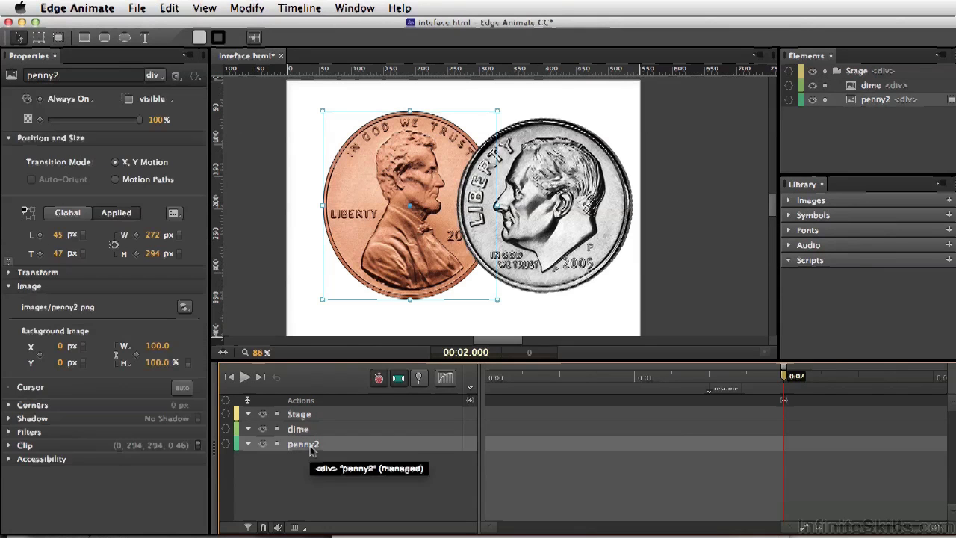
click(225, 443)
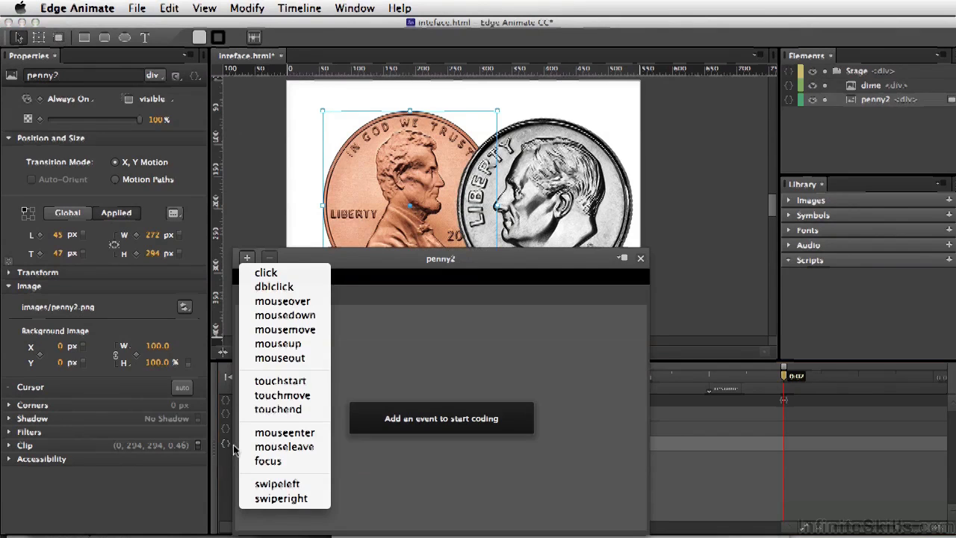
click(280, 274)
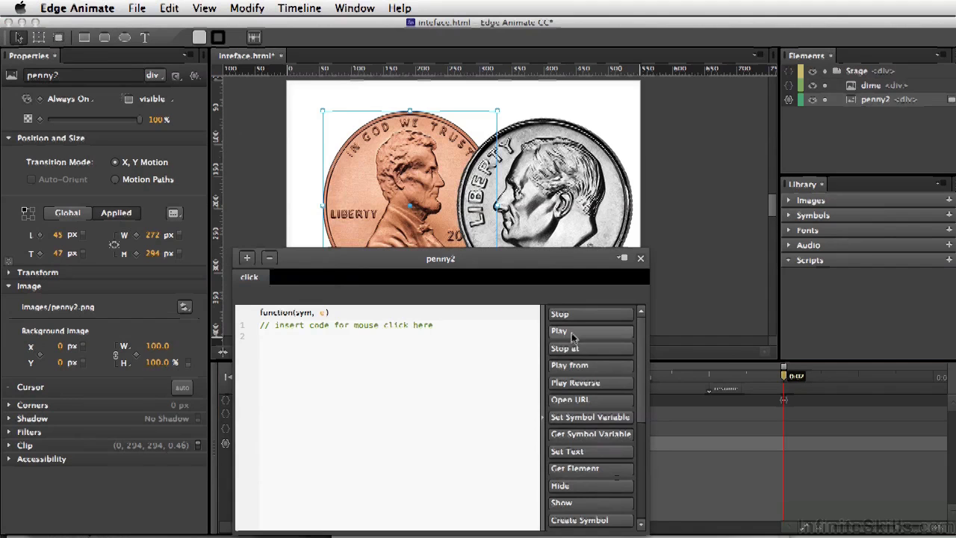
click(566, 348)
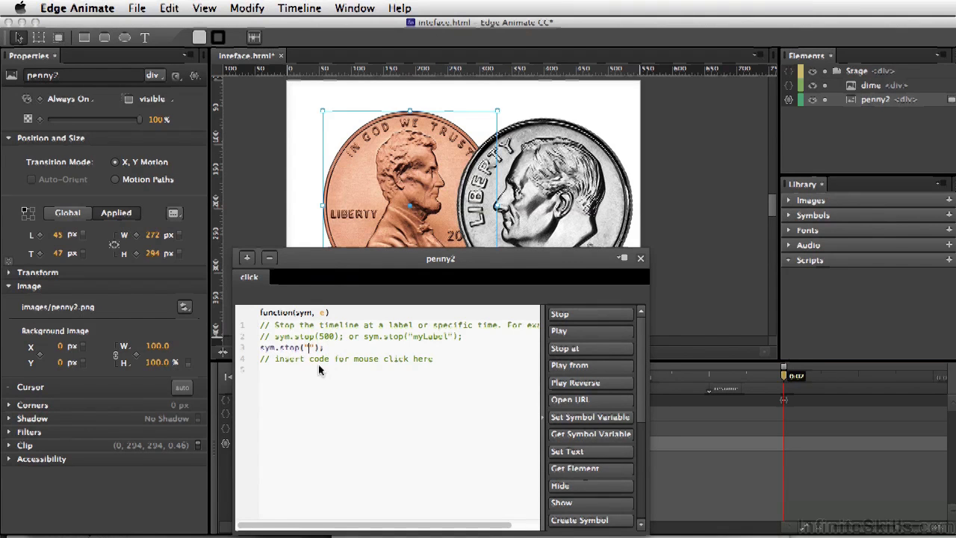
text(resu)
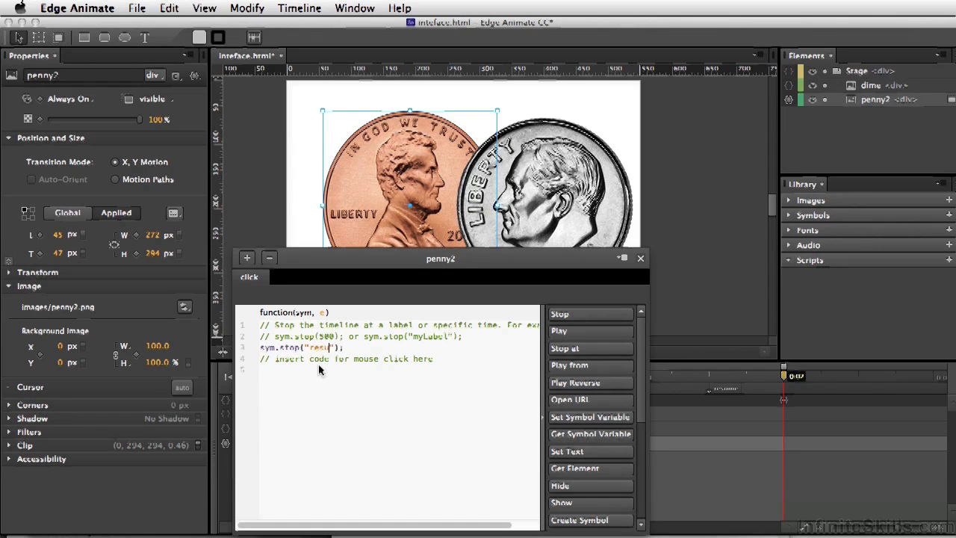
text(me)
click(640, 258)
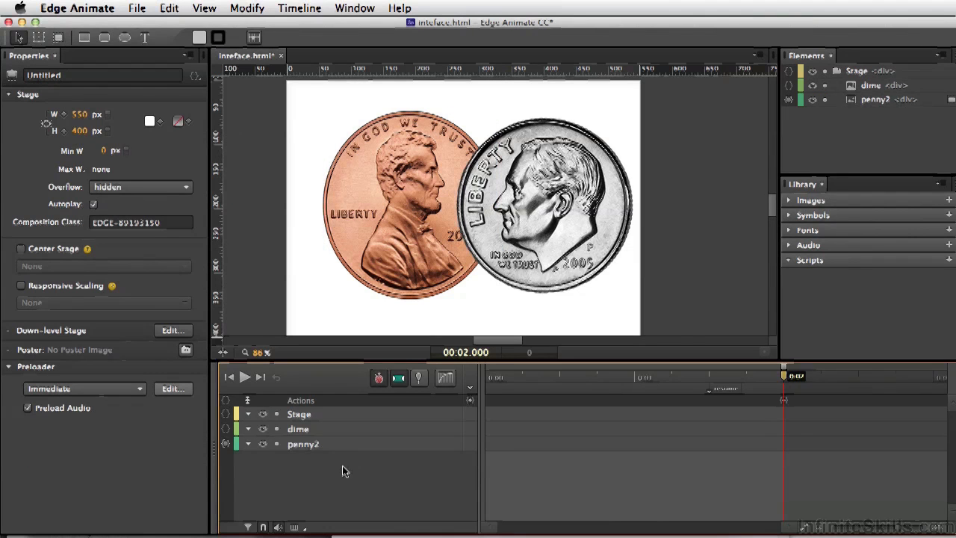
Set the dime layer's colour to pink
click(237, 446)
click(290, 468)
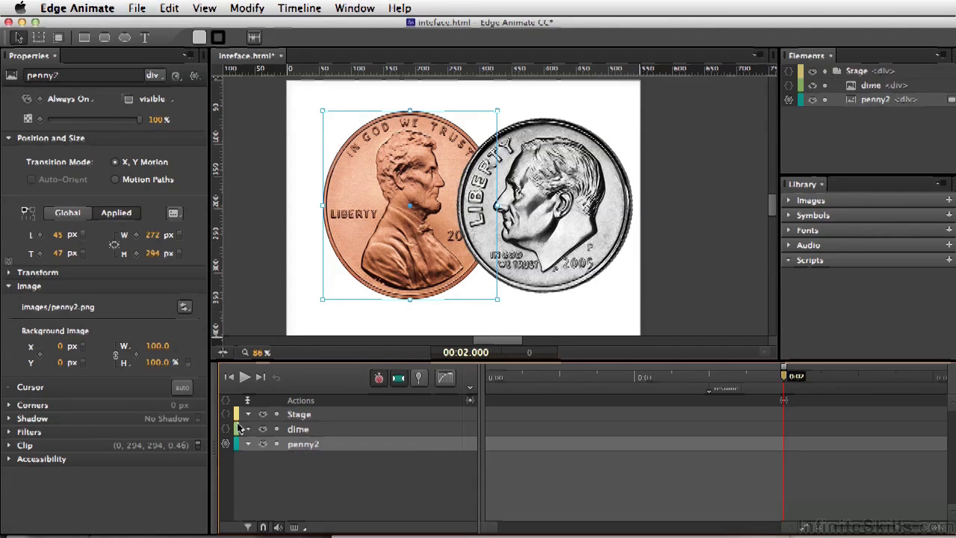
click(238, 431)
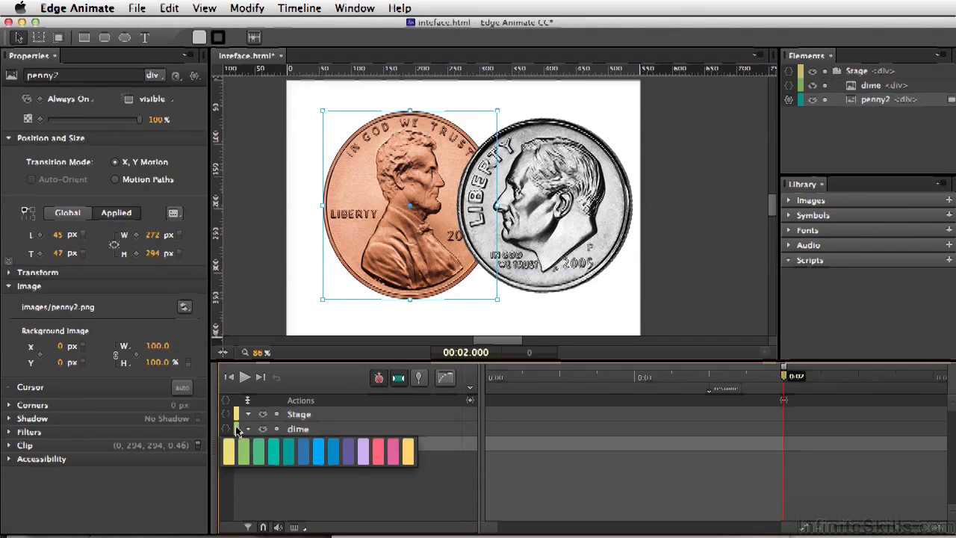
click(393, 451)
click(312, 472)
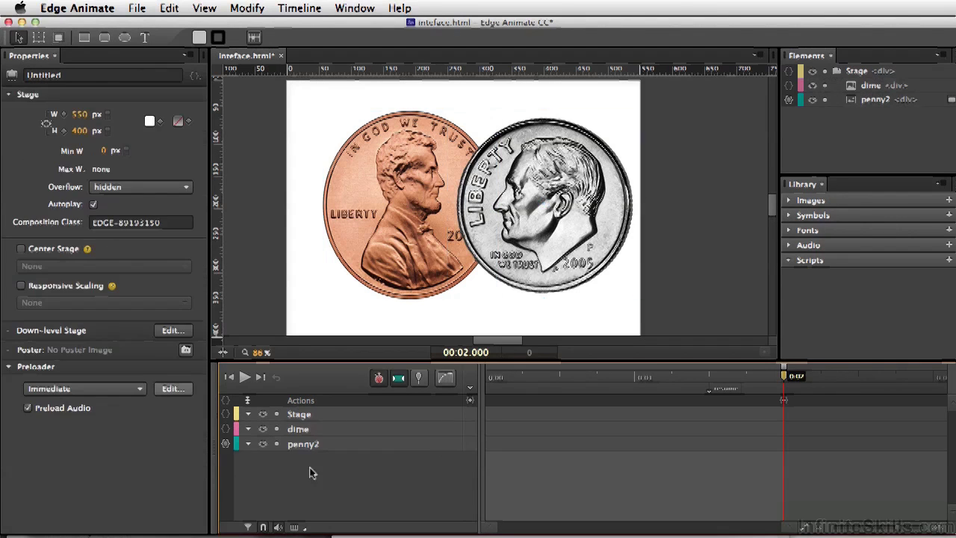
Animate the penny sliding right onto the dime from 0 to 1.172 seconds
click(489, 377)
click(427, 241)
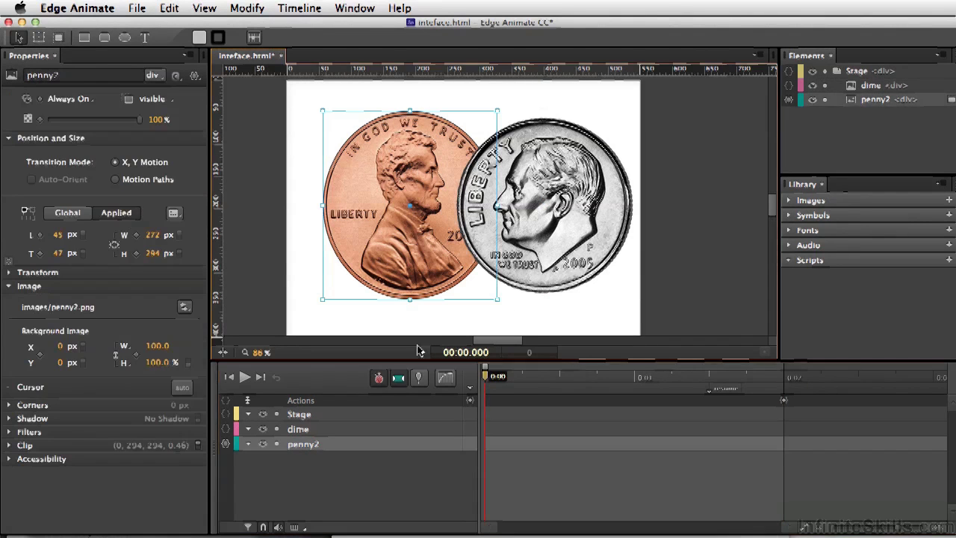
drag(485, 374, 660, 369)
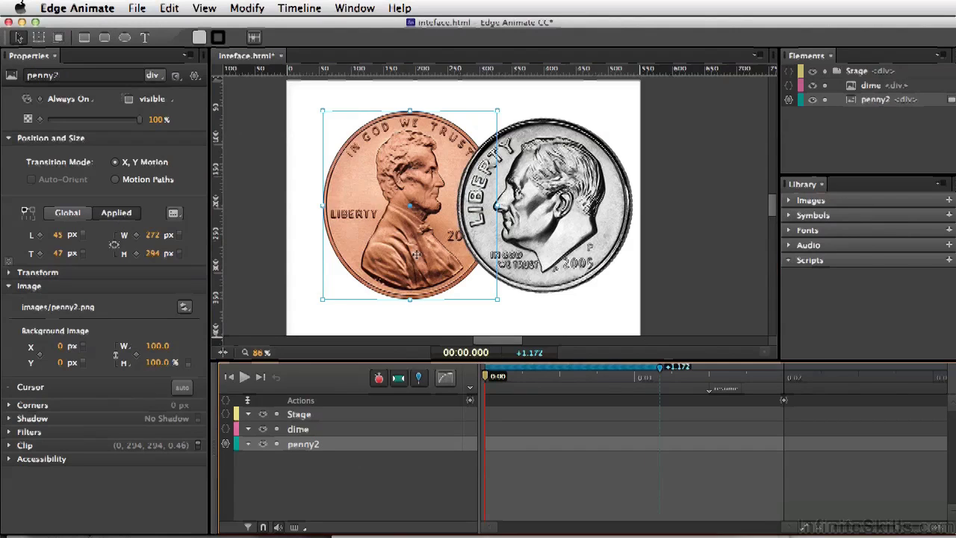
drag(416, 256, 544, 260)
click(396, 483)
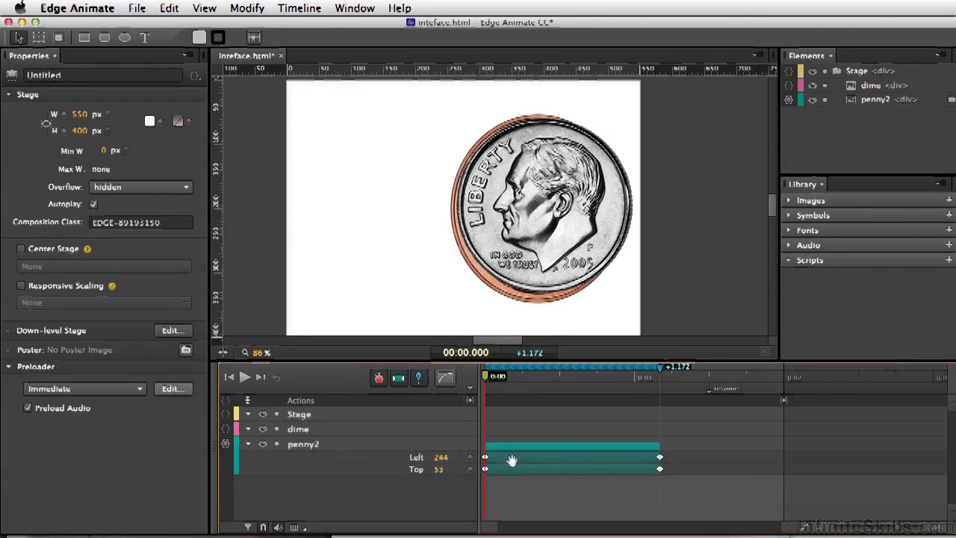
Set the penny2 layer's colour to pink
click(237, 448)
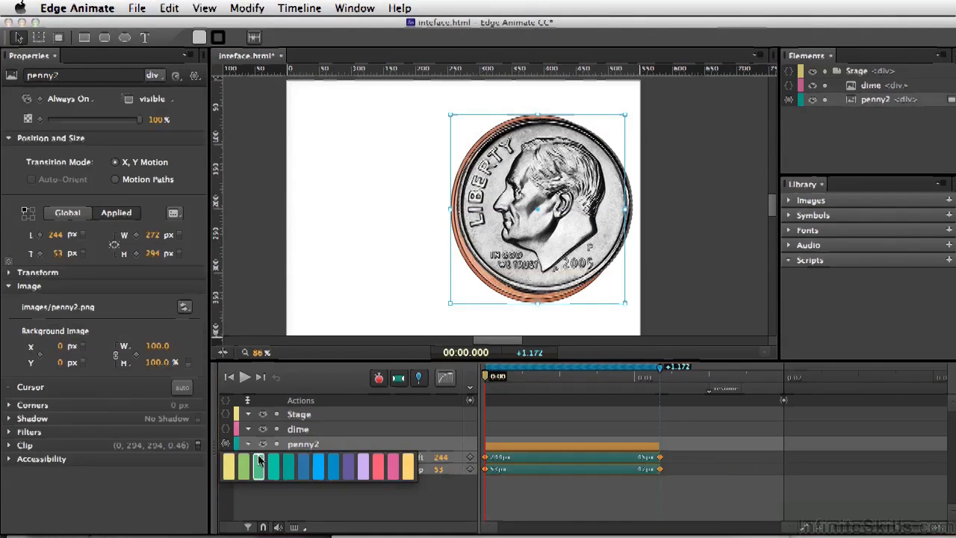
click(390, 476)
click(389, 476)
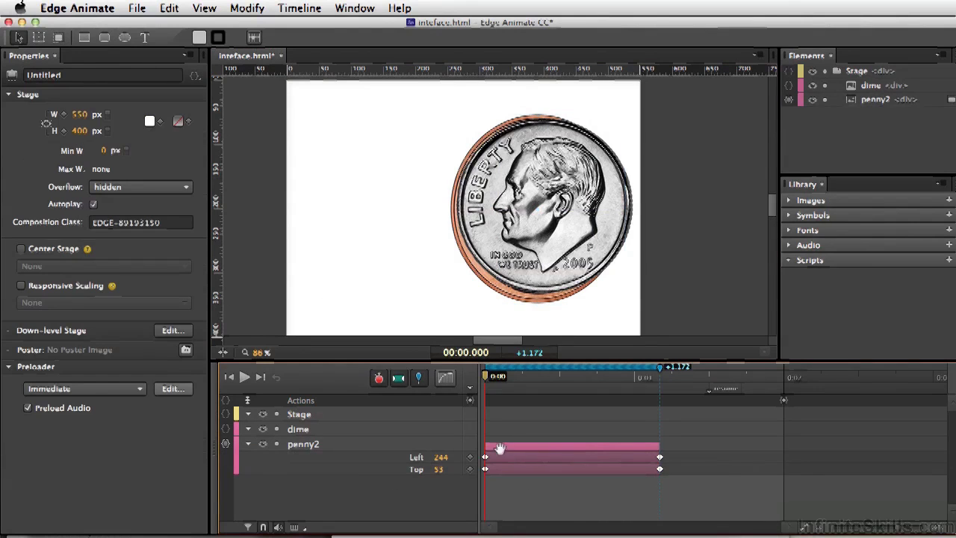